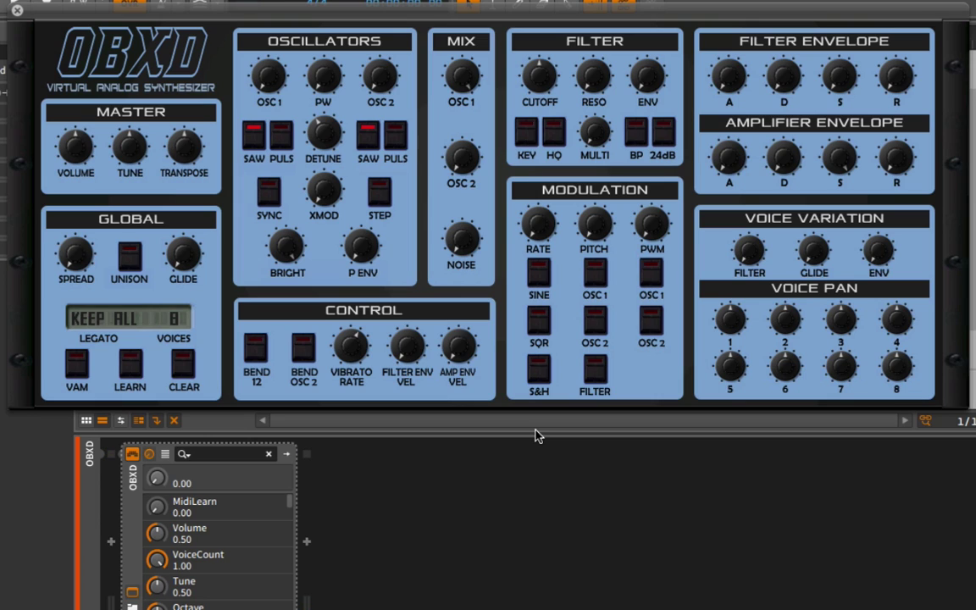
- Review the legato mode options and the voice count choices in the synth's Global section
{"action": "left_click", "coordinate": [113, 319]}
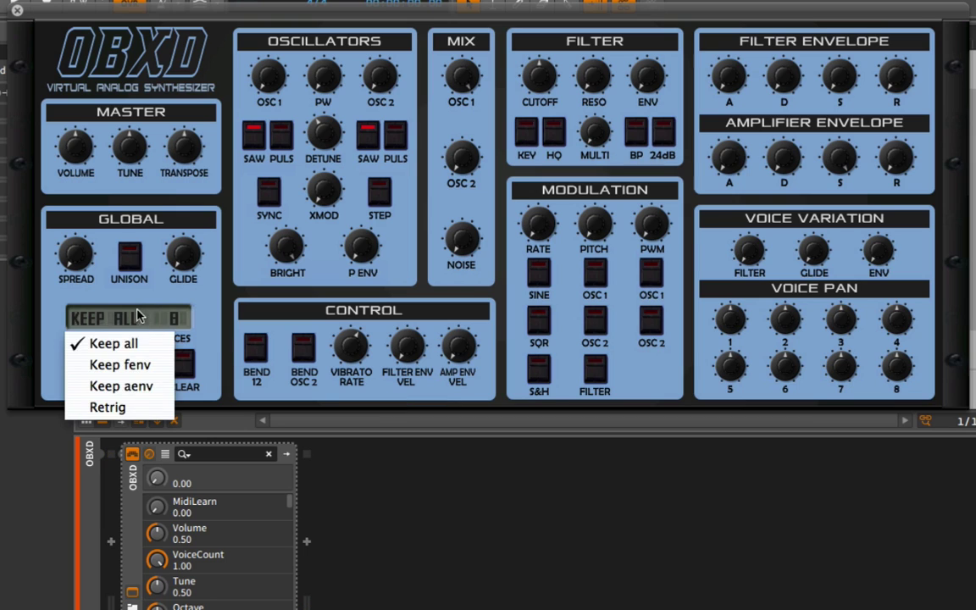
{"action": "left_click", "coordinate": [185, 316]}
{"action": "left_click", "coordinate": [185, 315]}
{"action": "left_click", "coordinate": [185, 315]}
{"action": "left_click", "coordinate": [184, 317]}
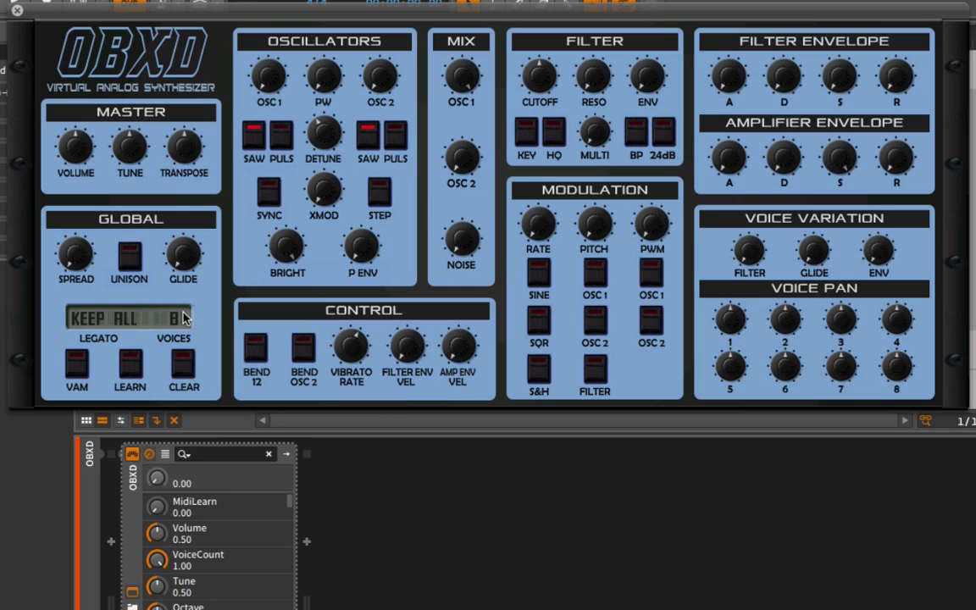
{"action": "left_click", "coordinate": [173, 318]}
{"action": "left_click", "coordinate": [174, 317]}
- Find the Osc1Pitch parameter in the OBXD device's parameter list and set it to 0.25
{"action": "left_click_drag", "start_coordinate": [286, 508], "coordinate": [290, 562]}
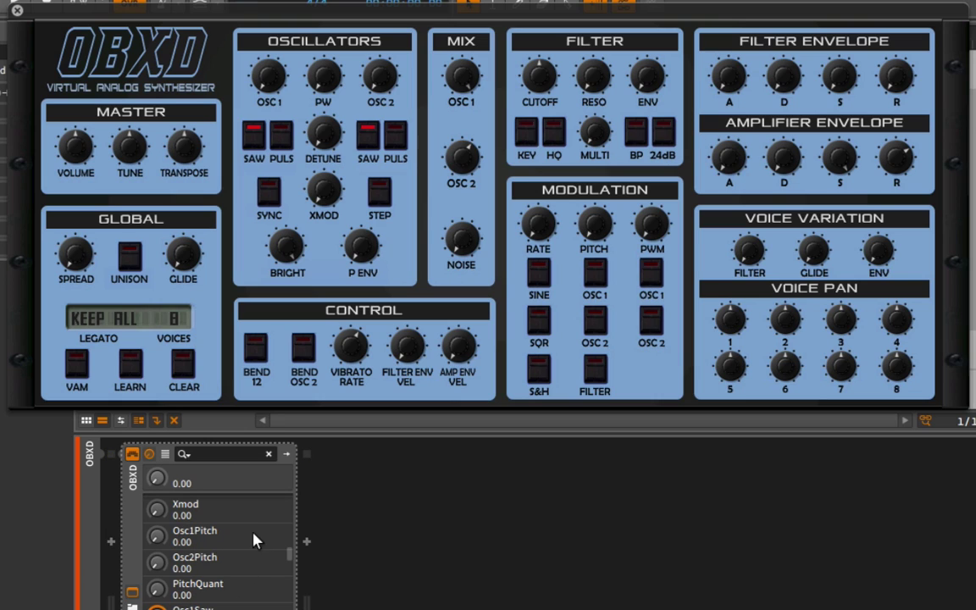
{"action": "left_click_drag", "start_coordinate": [256, 541], "coordinate": [163, 541]}
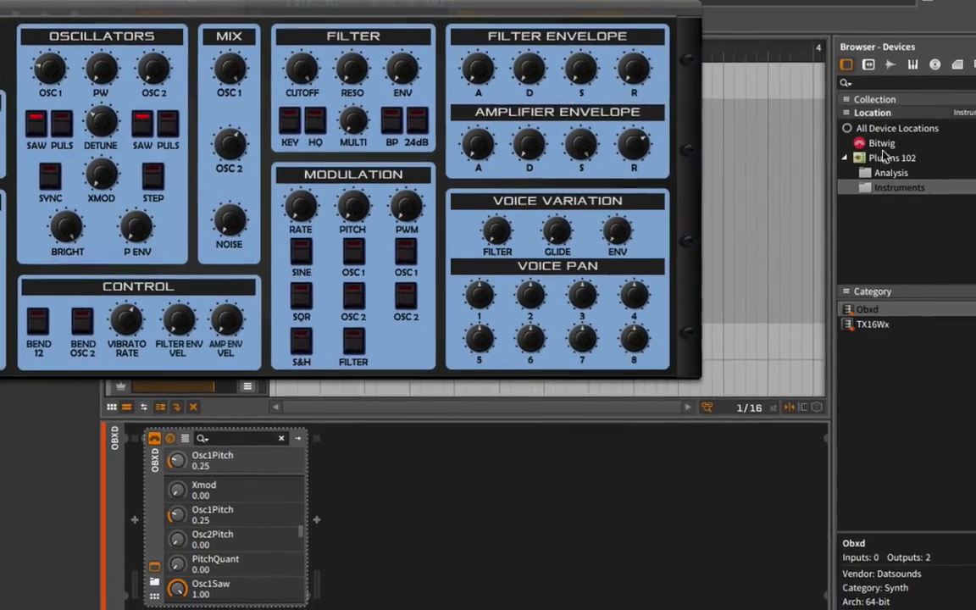
- Add the Voxengo SPAN analyzer from the Analysis plugins after OBXD and arrange both plugin windows so they can be used together
{"action": "left_click", "coordinate": [906, 171]}
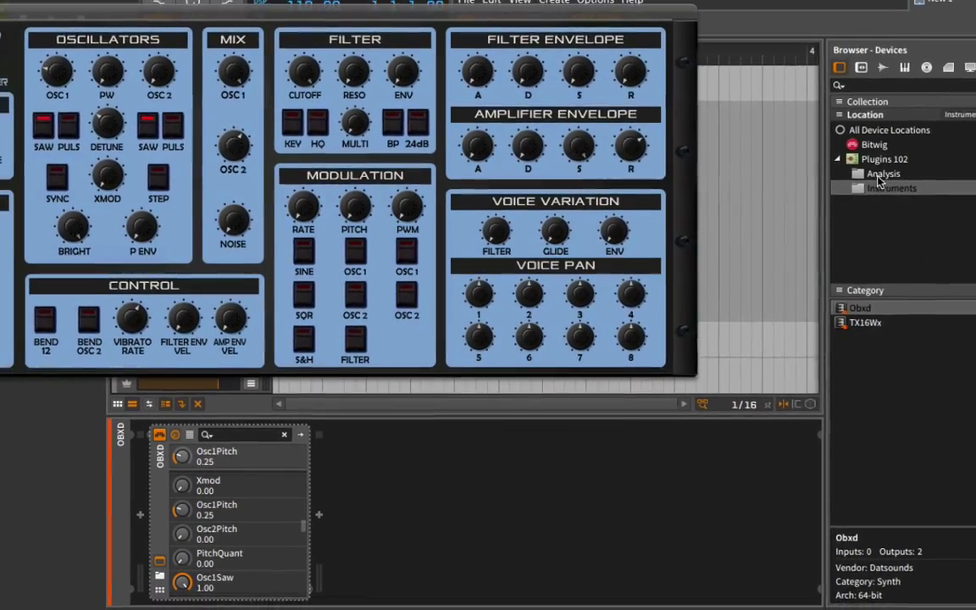
{"action": "left_click_drag", "start_coordinate": [855, 307], "coordinate": [679, 499]}
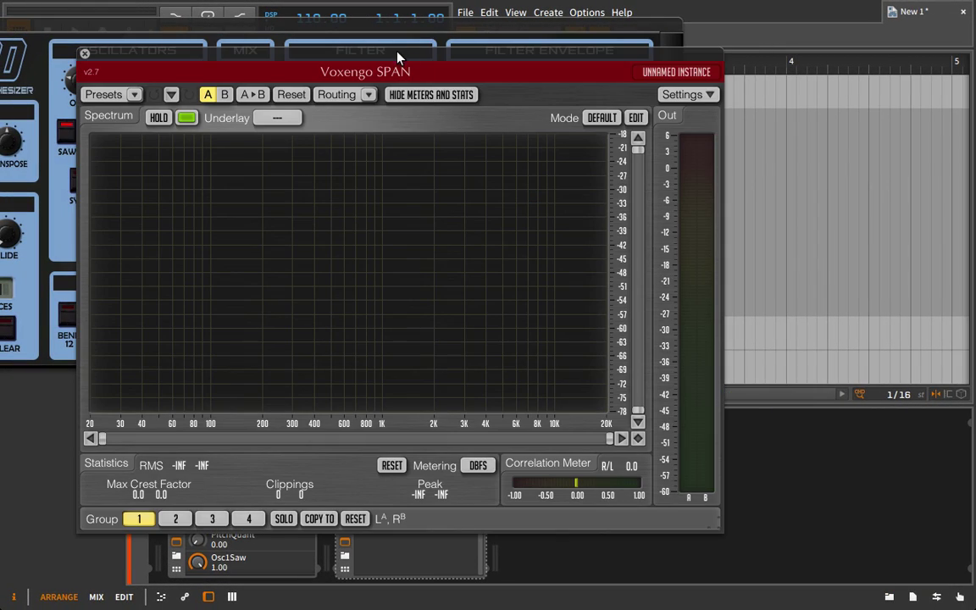
{"action": "left_click_drag", "start_coordinate": [360, 49], "coordinate": [708, 40]}
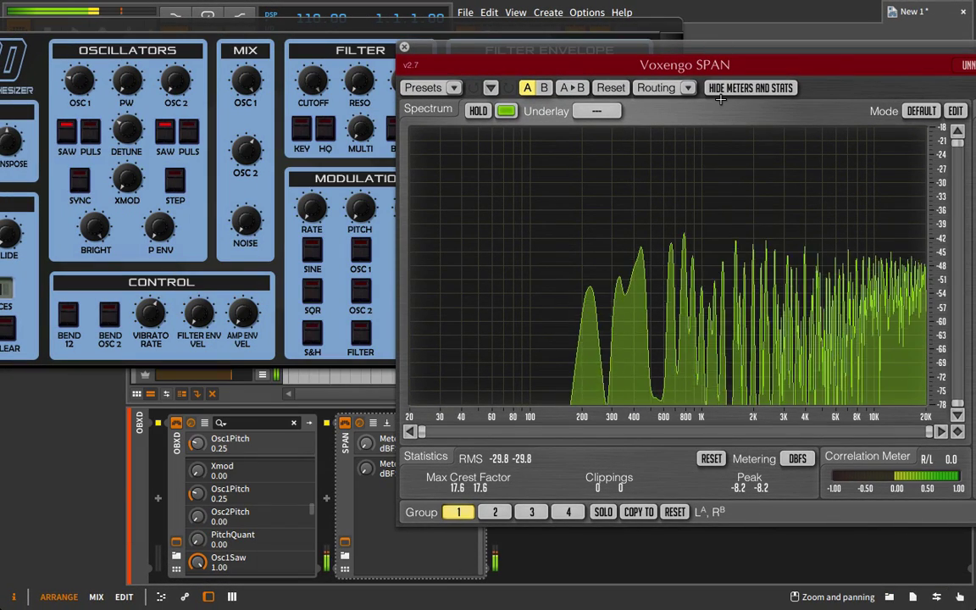
{"action": "left_click_drag", "start_coordinate": [649, 48], "coordinate": [559, 28]}
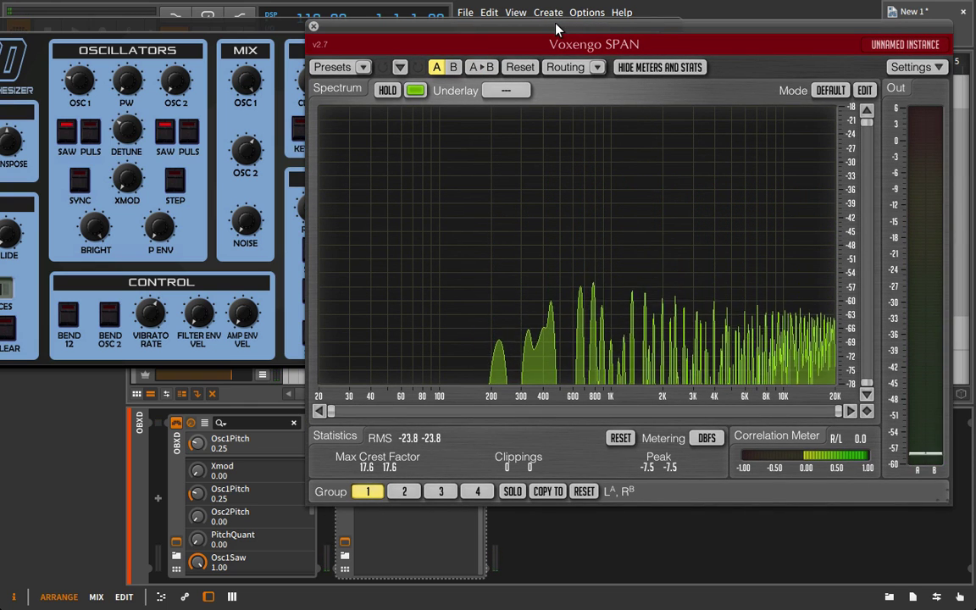
{"action": "left_click_drag", "start_coordinate": [415, 31], "coordinate": [324, 28]}
{"action": "left_click_drag", "start_coordinate": [663, 29], "coordinate": [567, 100]}
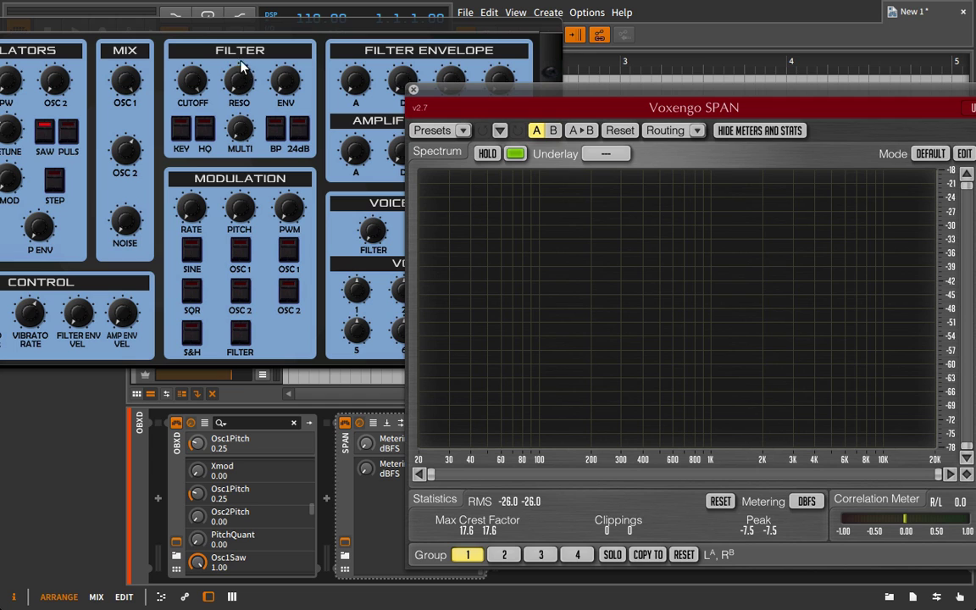
- Sweep the filter cutoff down and up, and enable the filter's HQ mode
{"action": "left_click", "coordinate": [192, 78]}
{"action": "left_click_drag", "start_coordinate": [180, 105], "coordinate": [172, 222]}
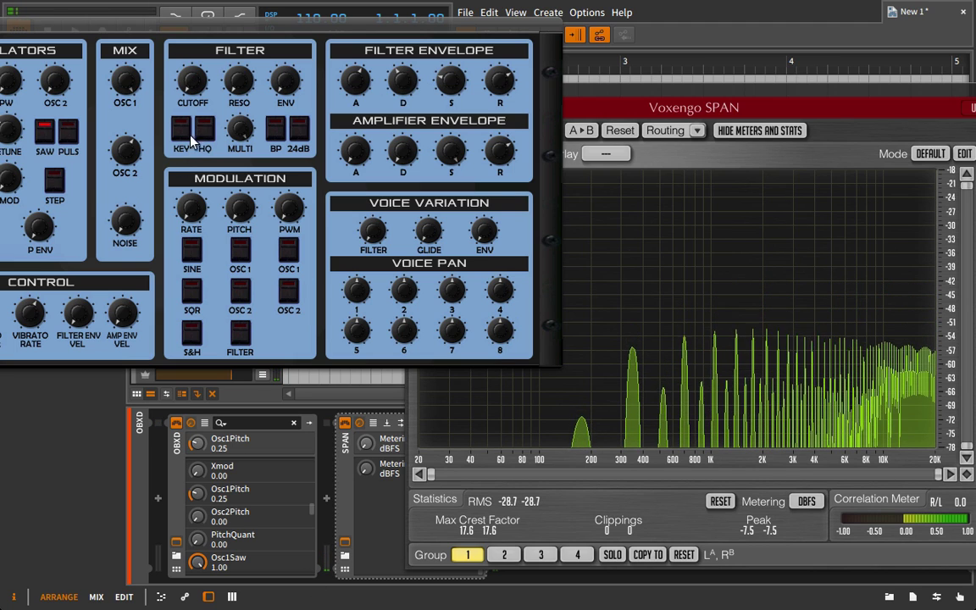
{"action": "left_click_drag", "start_coordinate": [193, 98], "coordinate": [190, 25]}
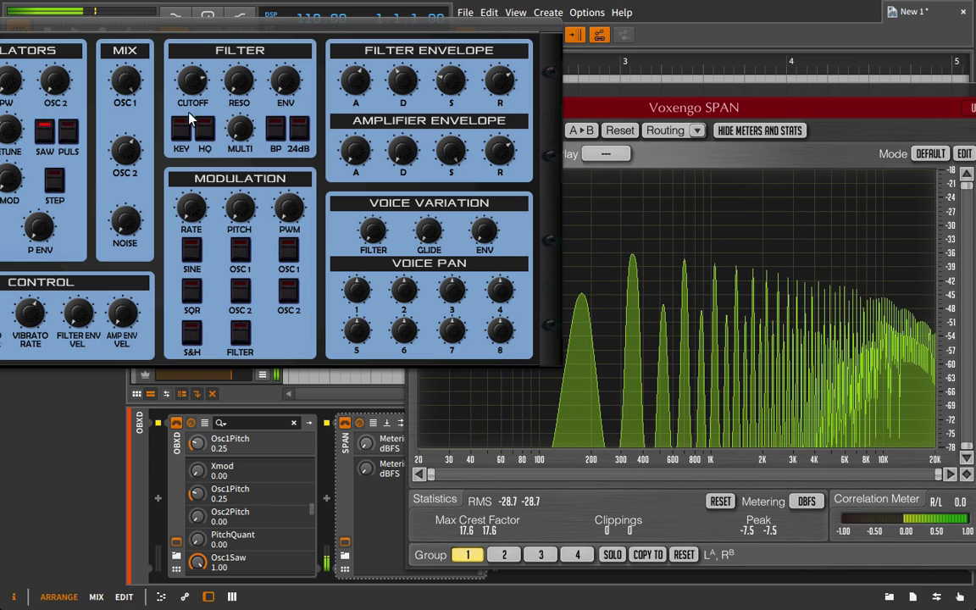
{"action": "left_click", "coordinate": [204, 127]}
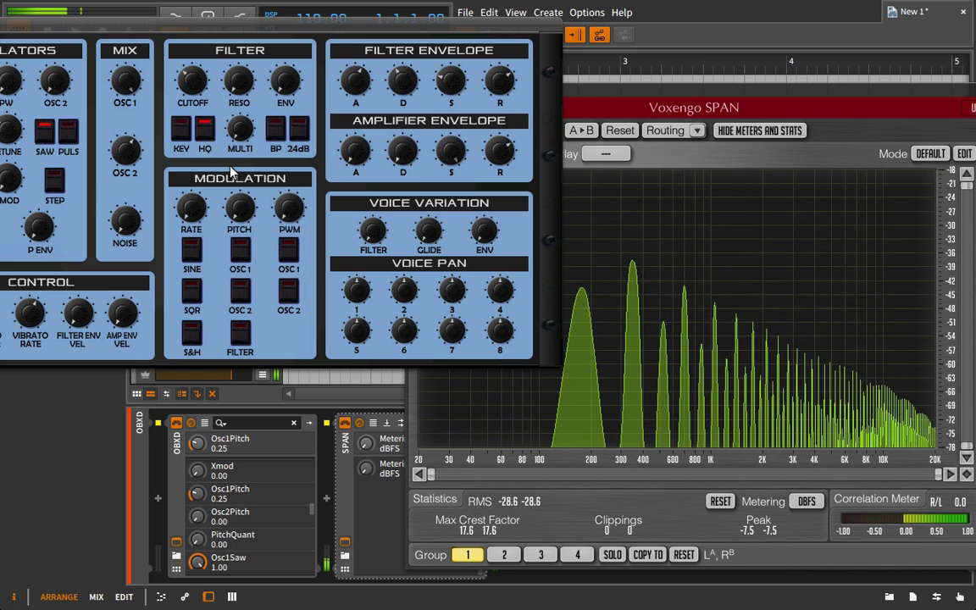
- Bring the whole OBXD panel into view, try the LFO's OSC 1 pitch routing and sine switch, and close the plugin window
{"action": "left_click_drag", "start_coordinate": [216, 30], "coordinate": [488, 57]}
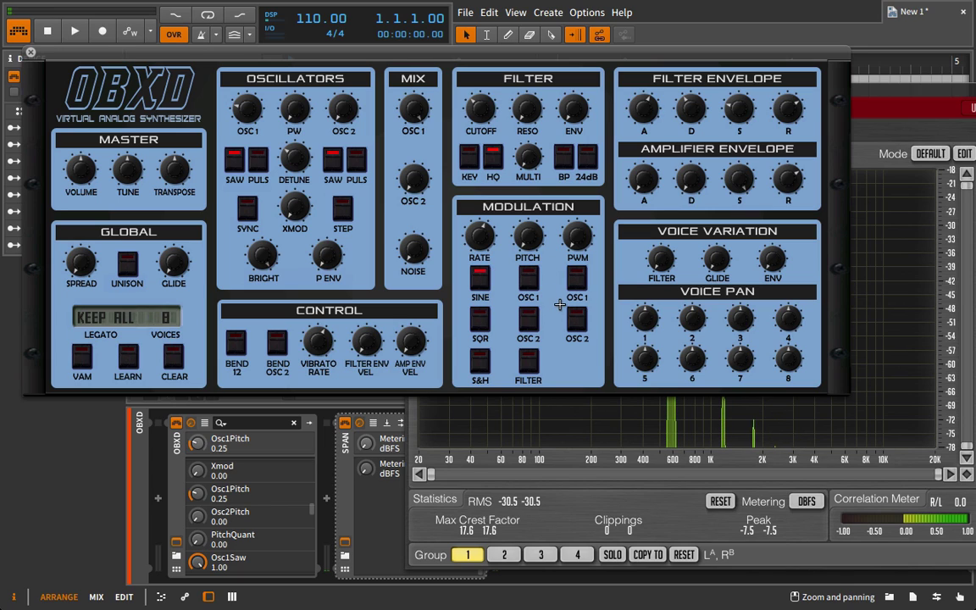
{"action": "left_click", "coordinate": [528, 277]}
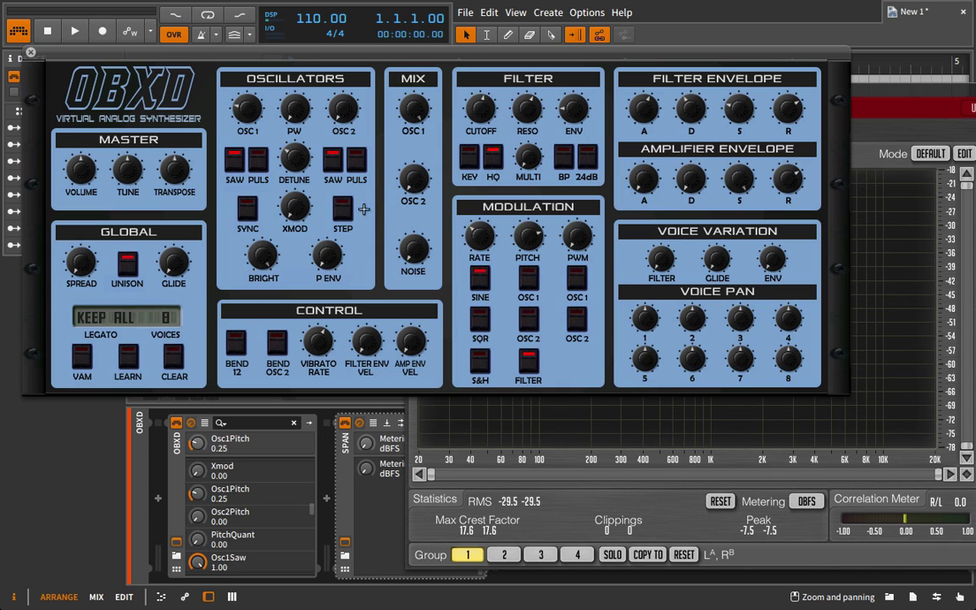
{"action": "left_click", "coordinate": [478, 272]}
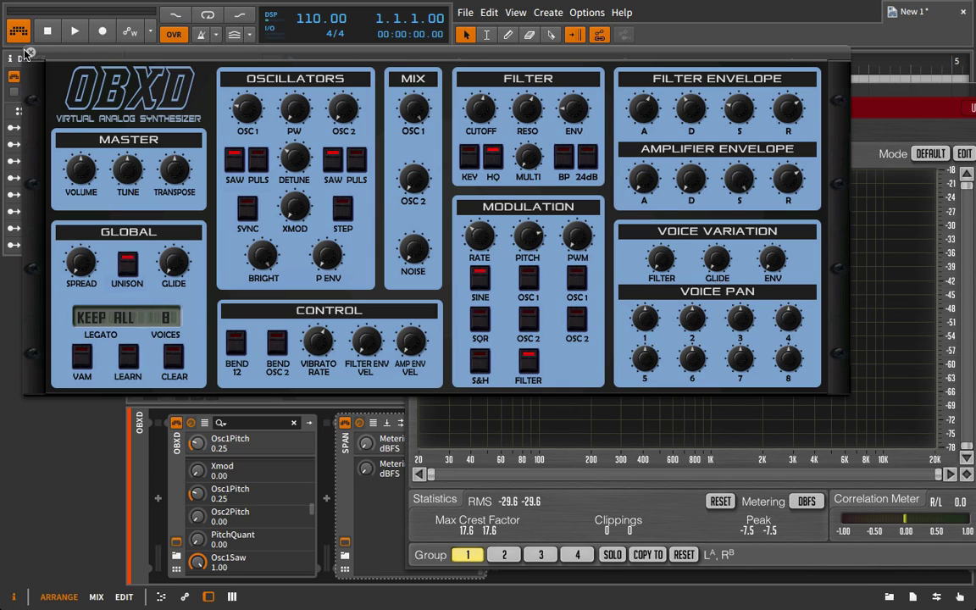
{"action": "left_click", "coordinate": [30, 56]}
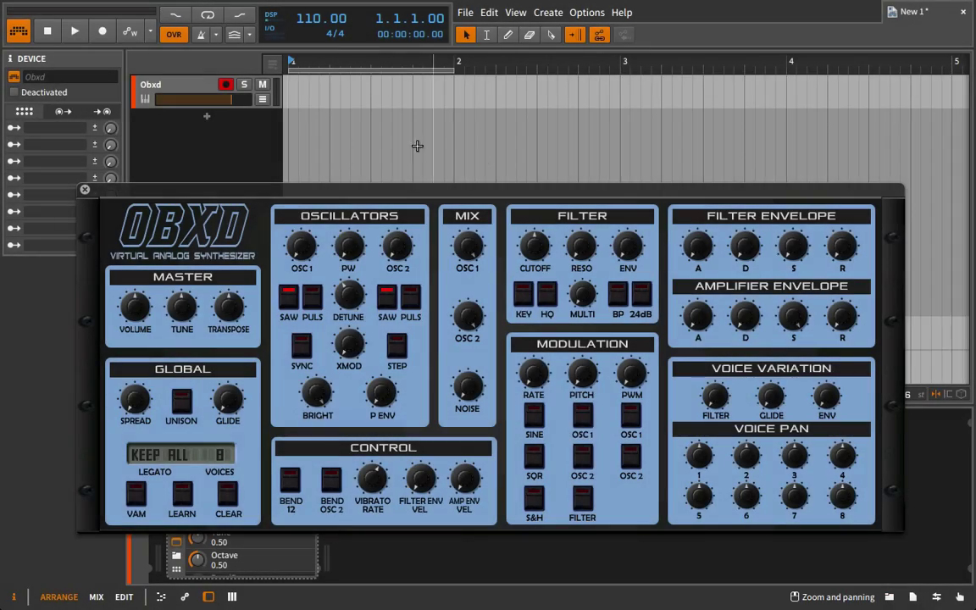
- Enable Unison on the fresh OBXD instance and reduce the voice spread to a moderate amount
{"action": "left_click_drag", "start_coordinate": [354, 187], "coordinate": [396, 67]}
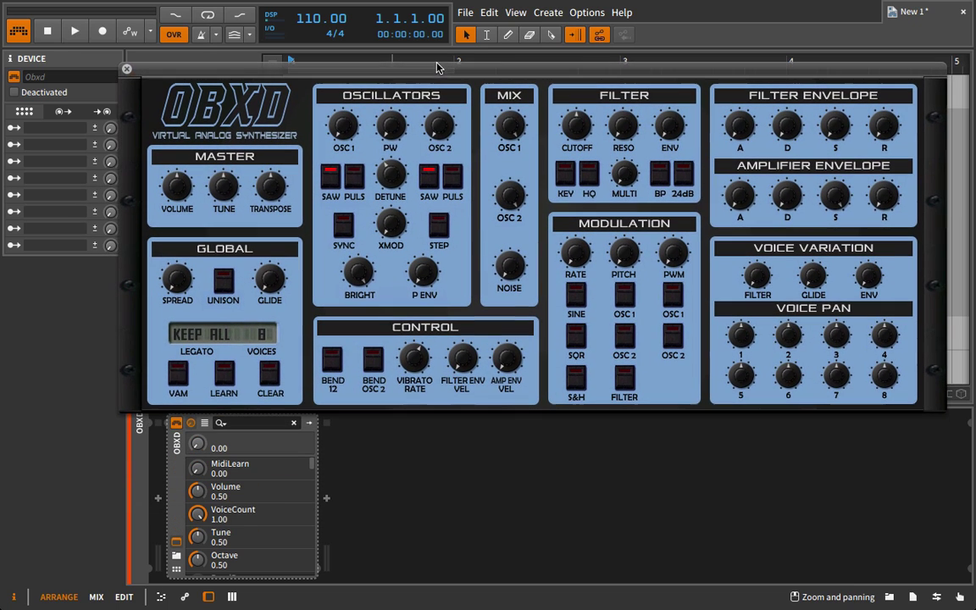
{"action": "left_click", "coordinate": [222, 288]}
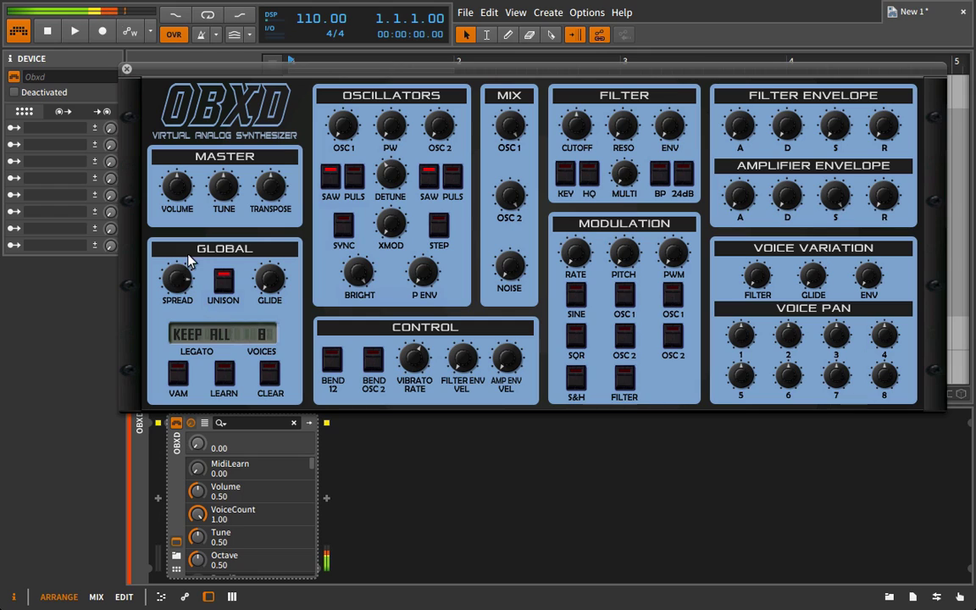
{"action": "left_click_drag", "start_coordinate": [190, 273], "coordinate": [190, 310]}
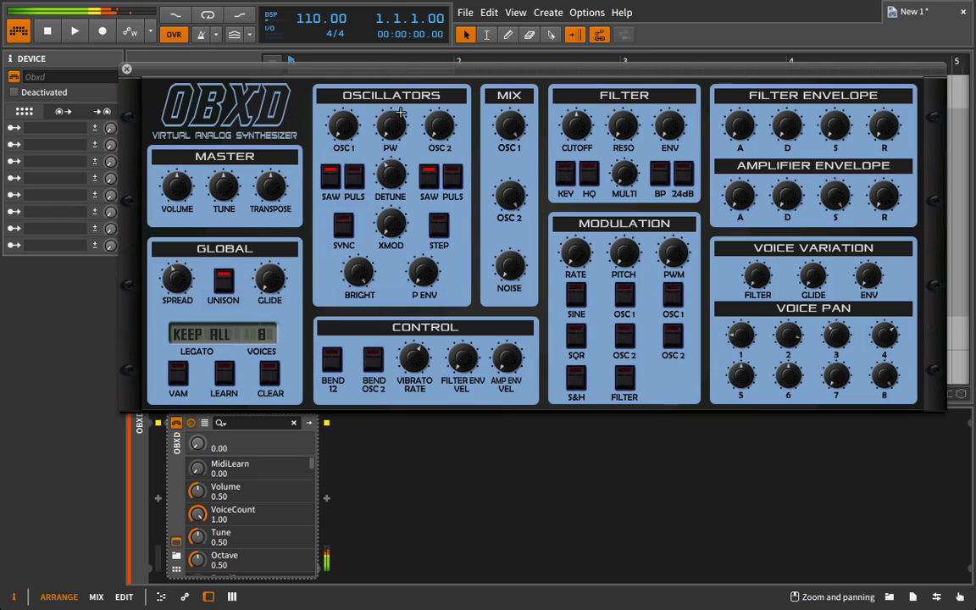
- Set the Osc1Pitch parameter to 0.25 in the OBXD device's parameter list
{"action": "left_click_drag", "start_coordinate": [336, 65], "coordinate": [384, 44]}
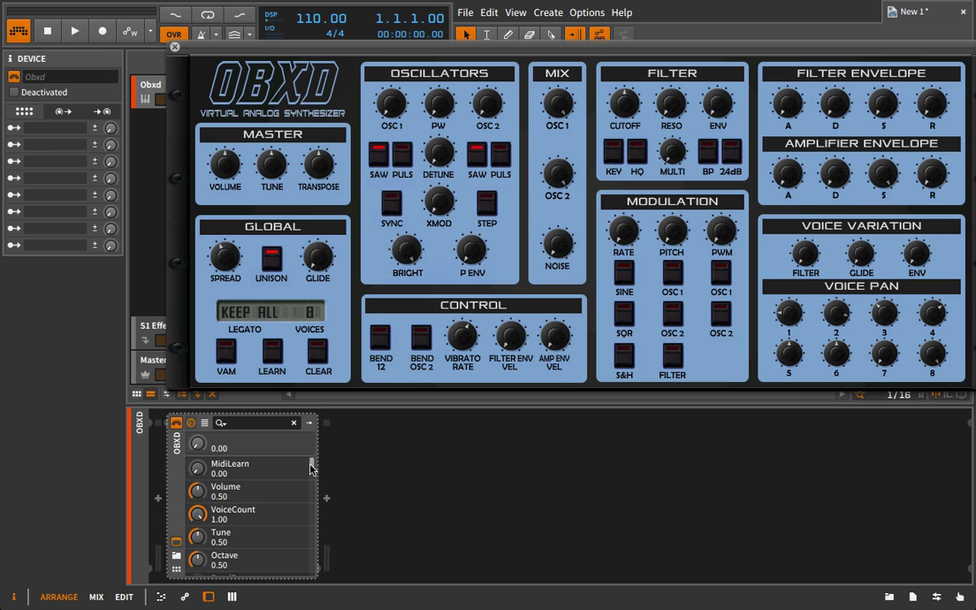
{"action": "scroll", "coordinate": [309, 503], "scroll_direction": "down", "scroll_amount": 10}
{"action": "left_click_drag", "start_coordinate": [312, 502], "coordinate": [313, 513]}
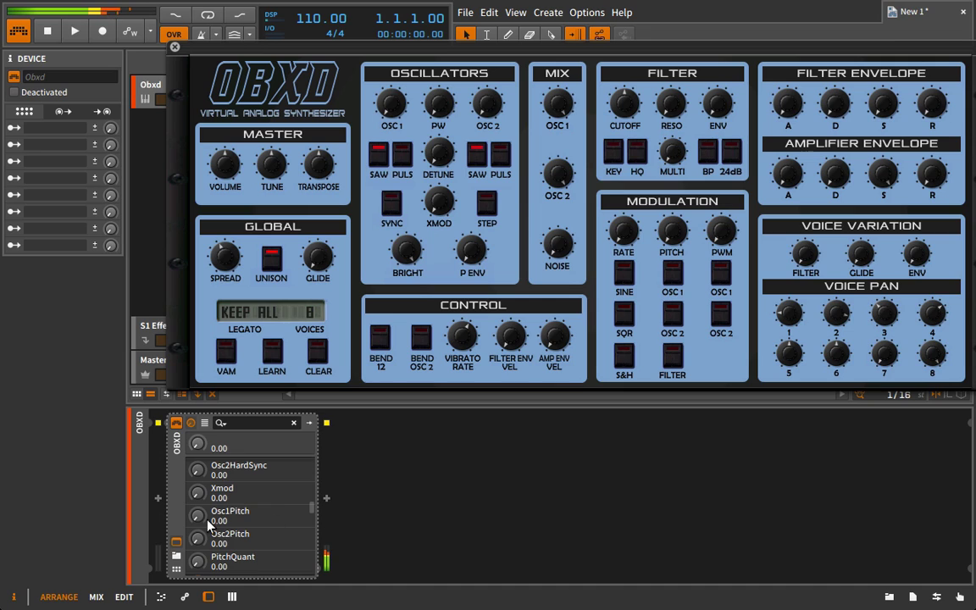
{"action": "left_click_drag", "start_coordinate": [198, 539], "coordinate": [197, 537]}
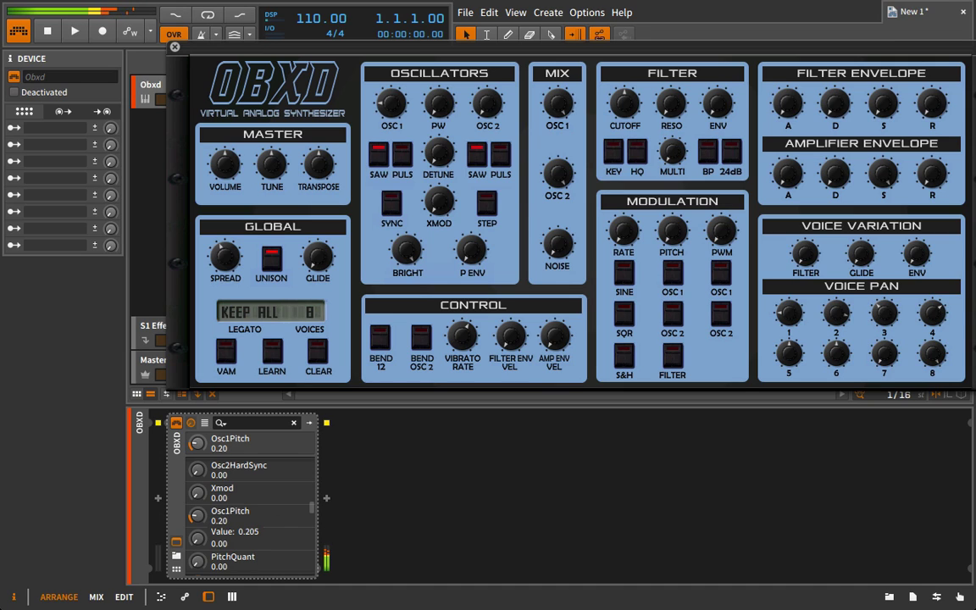
{"action": "left_click_drag", "start_coordinate": [198, 537], "coordinate": [197, 537]}
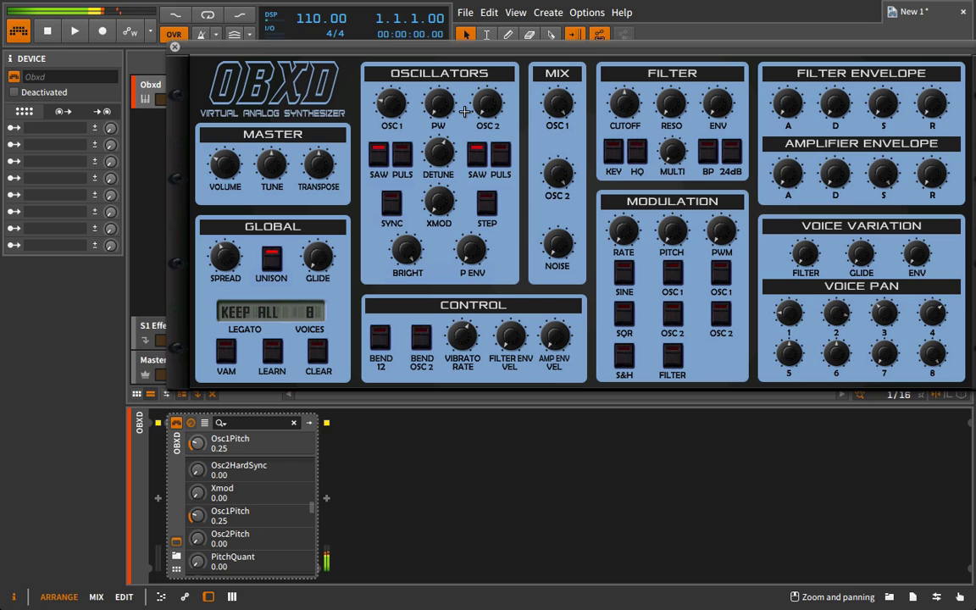
- Enable the filter's HQ mode and adjust the release of the amplifier envelope
{"action": "left_click_drag", "start_coordinate": [525, 49], "coordinate": [463, 43]}
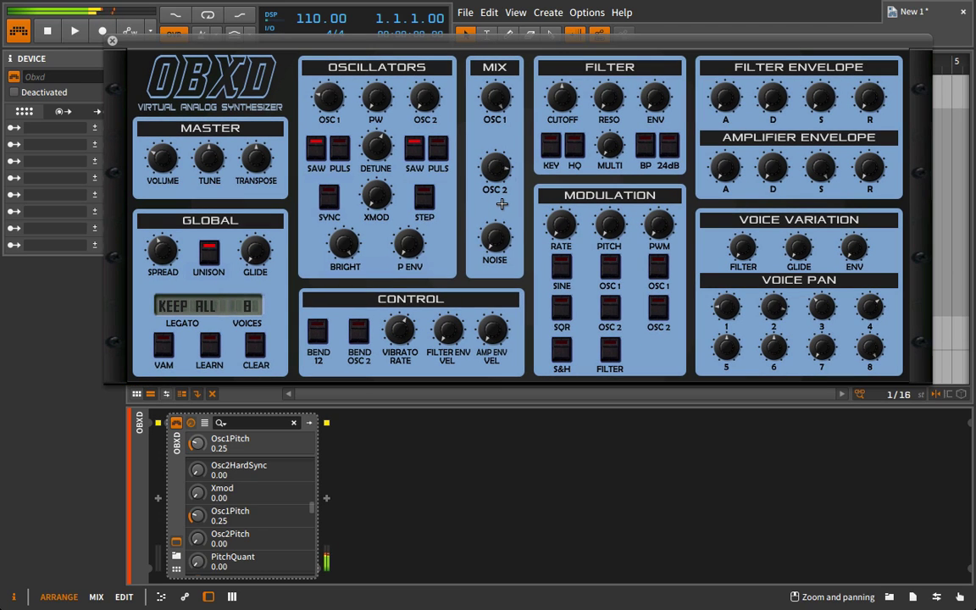
{"action": "left_click", "coordinate": [578, 149]}
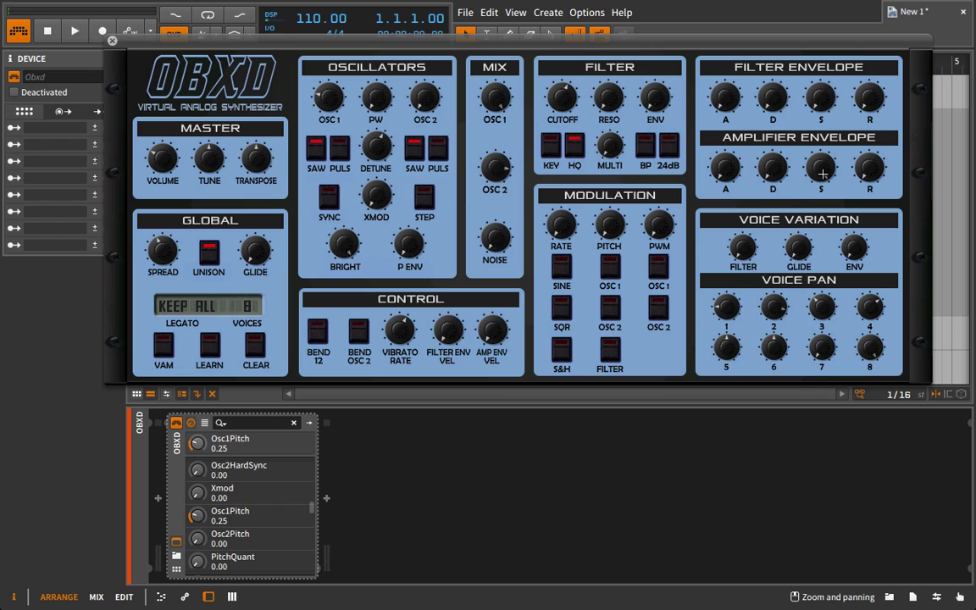
{"action": "left_click_drag", "start_coordinate": [876, 181], "coordinate": [875, 185]}
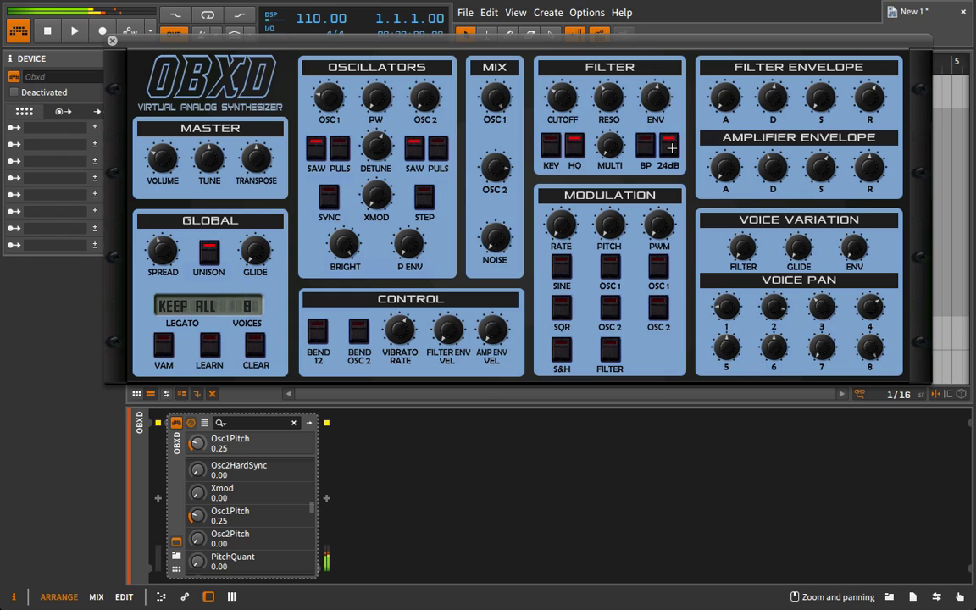
- Route the sine LFO to the filter and try oscillator sync on and off
{"action": "left_click", "coordinate": [611, 348]}
{"action": "left_click", "coordinate": [562, 266]}
{"action": "left_click", "coordinate": [328, 196]}
{"action": "left_click", "coordinate": [328, 196]}
- Set the oscillators' Xmod amount to 0.13 and lower their brightness
{"action": "mouse_move", "coordinate": [378, 187]}
{"action": "left_mouse_down"}
{"action": "mouse_move", "coordinate": [384, 144]}
{"action": "mouse_move", "coordinate": [386, 171]}
{"action": "left_mouse_up"}
{"action": "left_click_drag", "start_coordinate": [334, 249], "coordinate": [339, 317]}
{"action": "left_click_drag", "start_coordinate": [343, 185], "coordinate": [342, 202]}
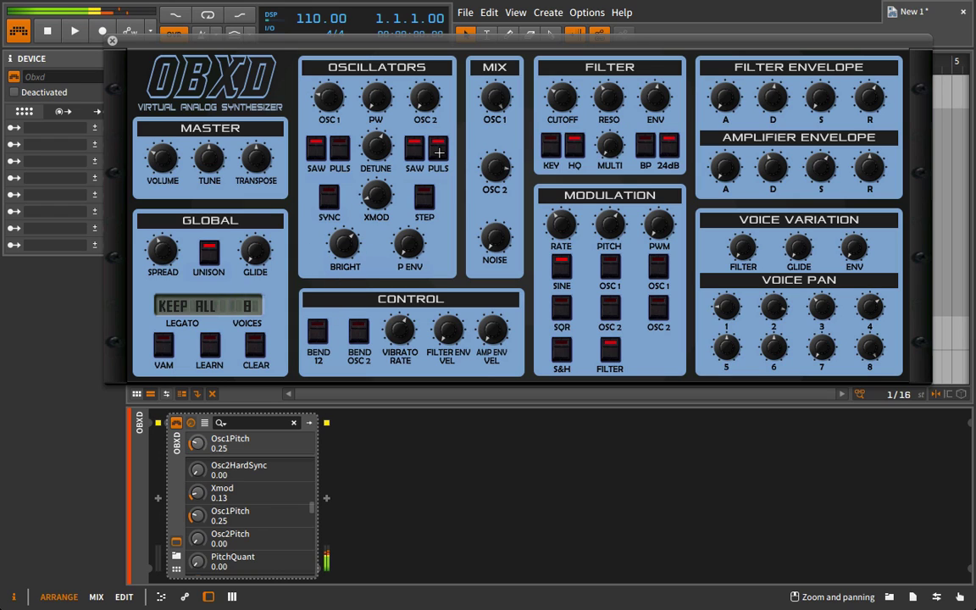